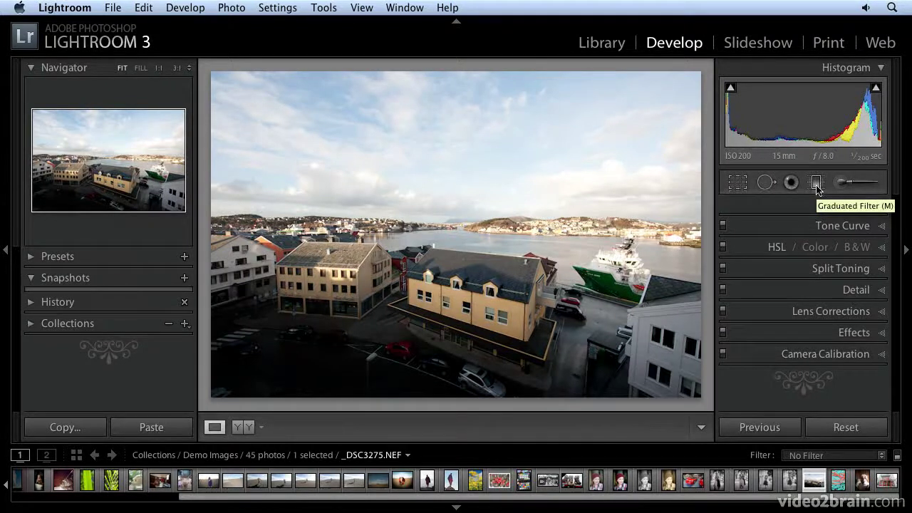
Step: Set Exposure to −1.74 and draw a Graduated Filter straight down from the photo's top edge to the parked cars
left_click(817, 183)
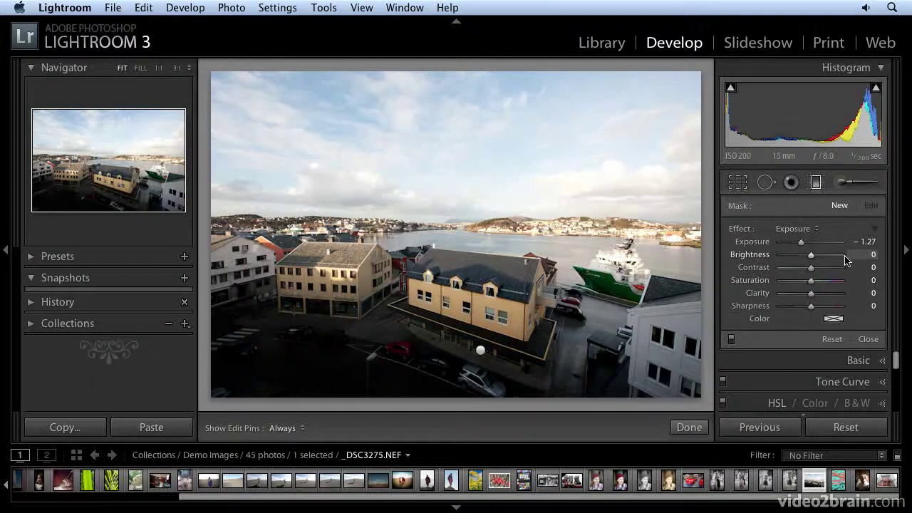
left_click(800, 232)
left_click(801, 227)
left_click_drag(801, 242, 798, 243)
key("shift")
left_click_drag(455, 64, 445, 344)
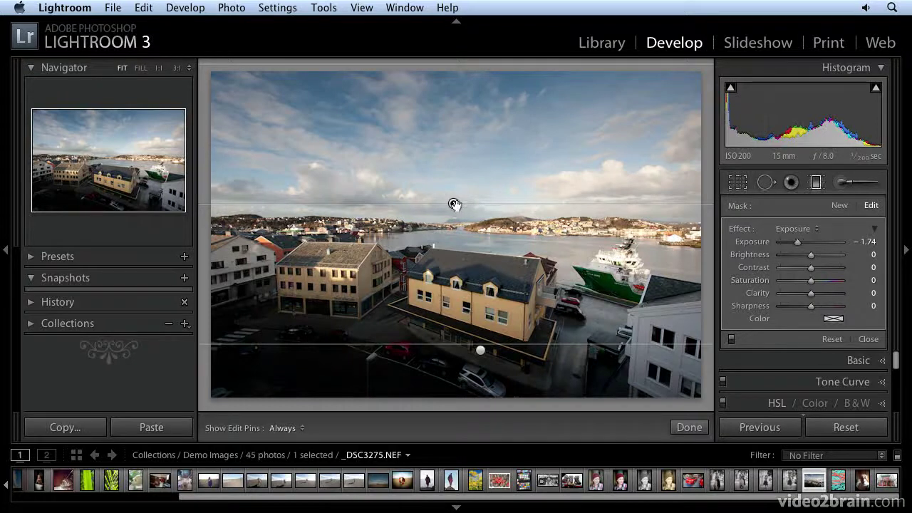
Step: Lower the sky filter's Exposure to −2.31 and delete the tilted graduated filter over the street
mouse_move(800, 241)
left_mouse_down()
mouse_move(805, 247)
mouse_move(791, 249)
left_mouse_up()
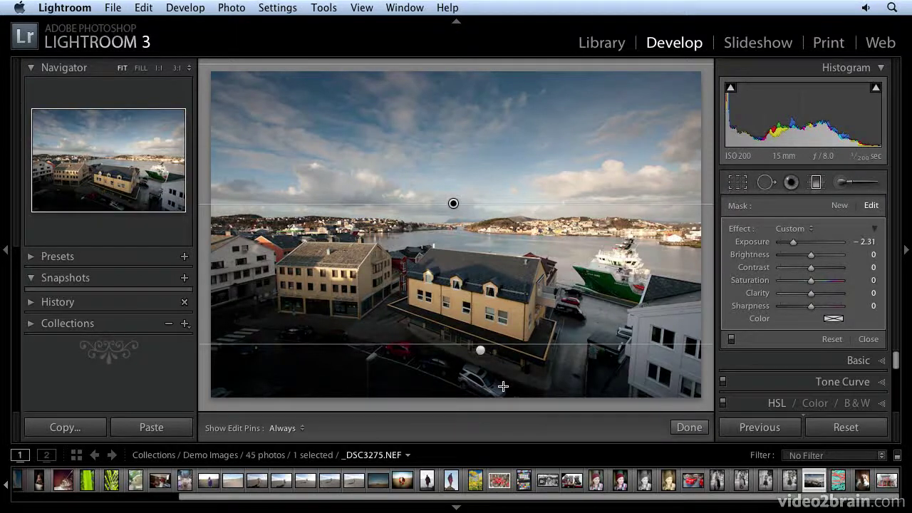
left_click(480, 350)
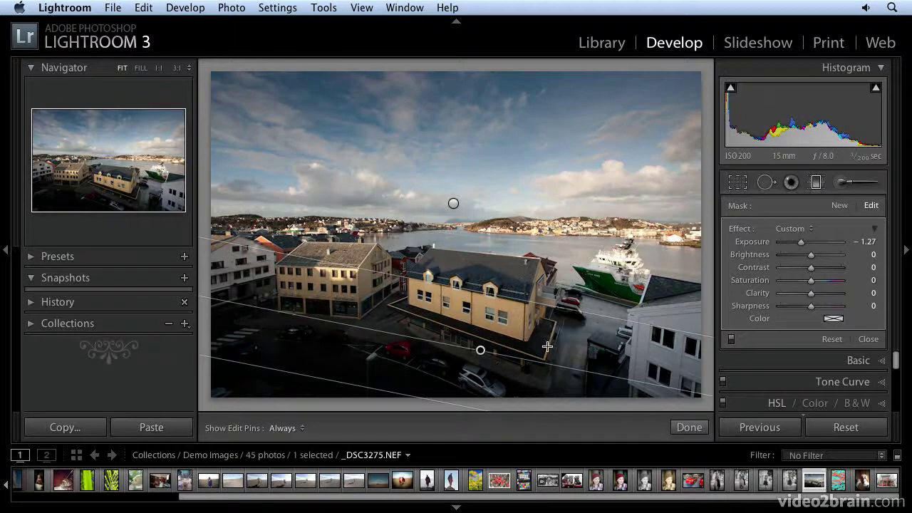
key("Delete")
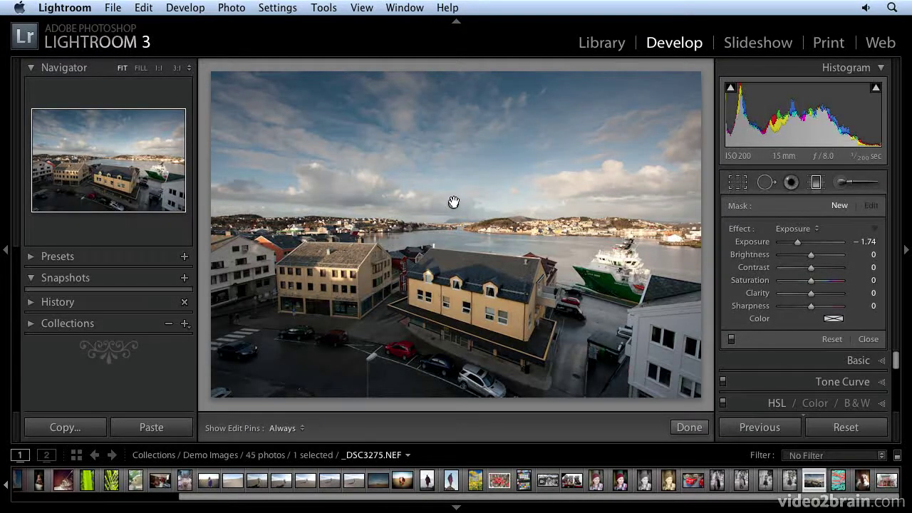
Step: Narrow the sky filter's transition to between the clouds and the area just below the horizon, and tilt it slightly counterclockwise
left_click(453, 203)
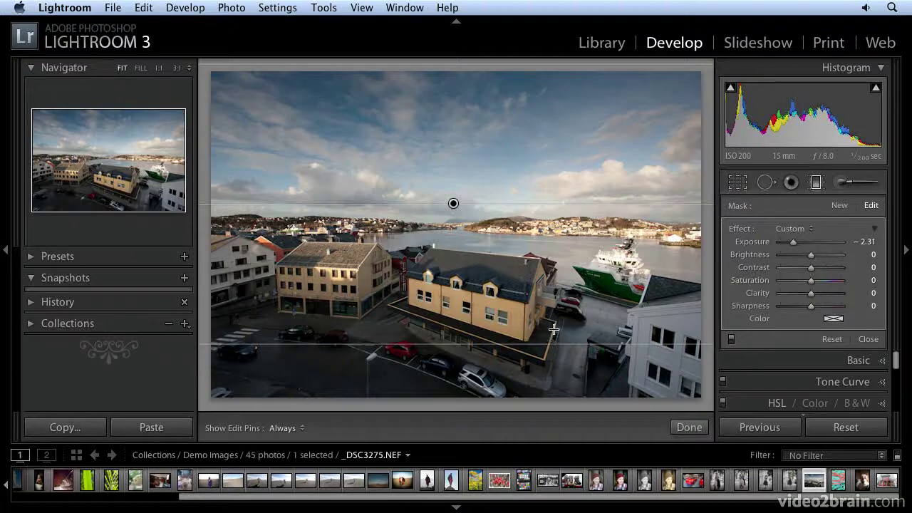
left_click_drag(554, 347, 568, 250)
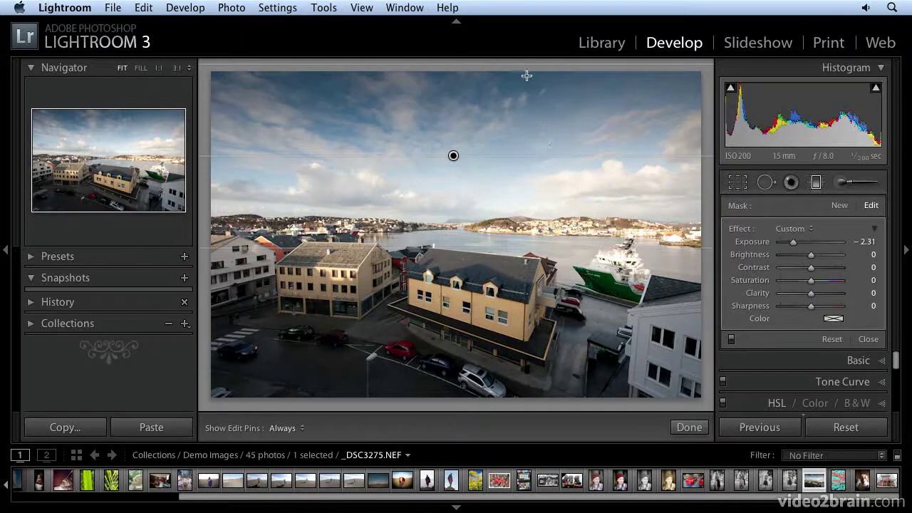
left_click_drag(529, 63, 520, 146)
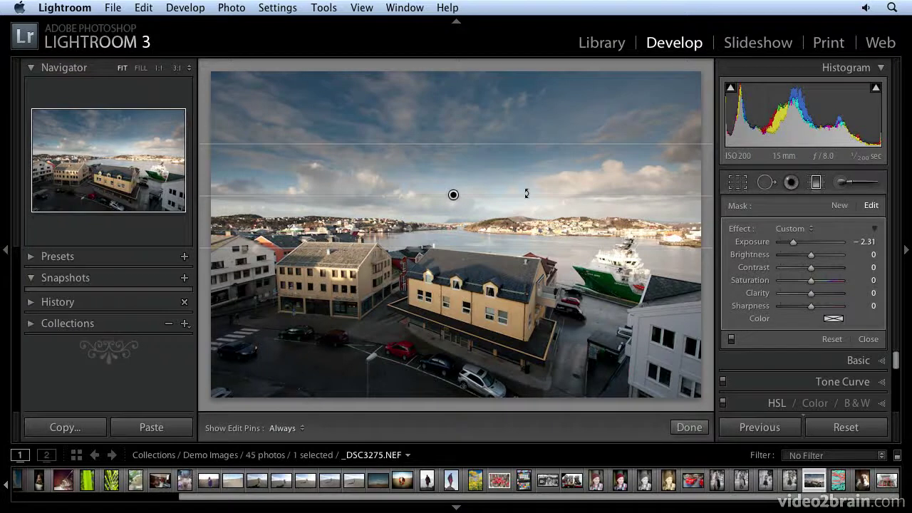
mouse_move(526, 194)
left_mouse_down()
mouse_move(528, 177)
mouse_move(529, 196)
mouse_move(485, 217)
mouse_move(525, 177)
mouse_move(521, 189)
left_mouse_up()
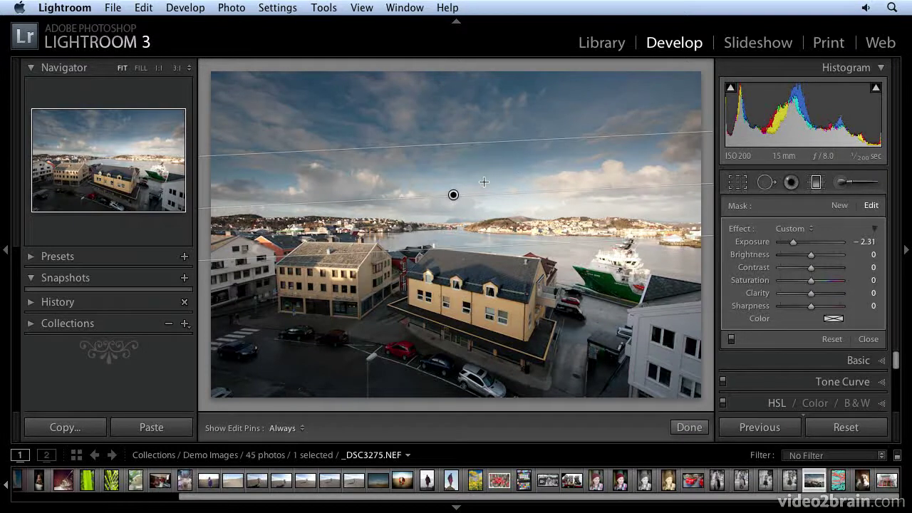
Step: Delete the tilted sky filter and draw a new one with Exposure −1.74 straight down from the top edge to the street
key("Delete")
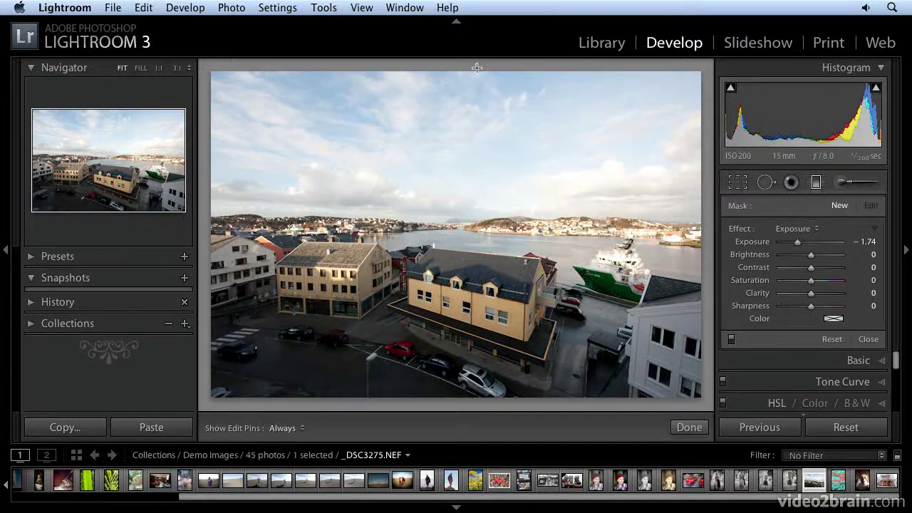
left_click_drag(477, 67, 461, 332)
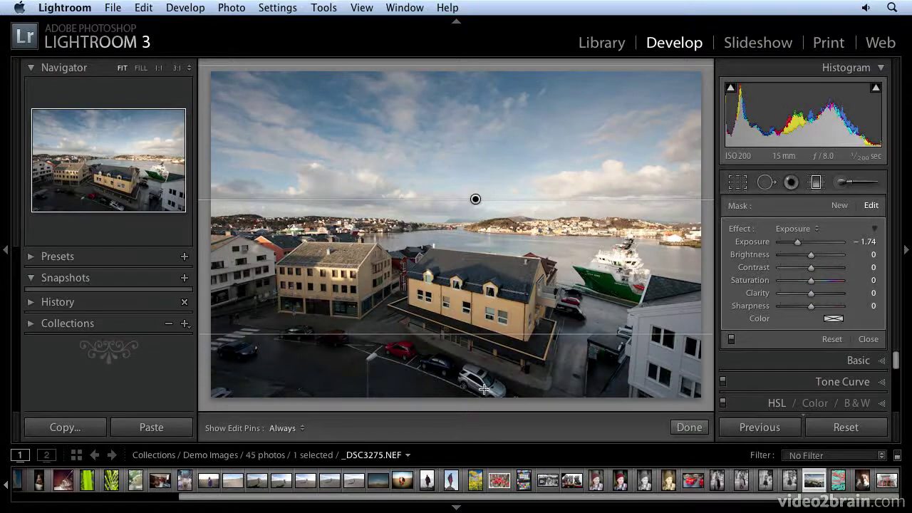
Step: Add a slightly tilted graduated filter from the photo's bottom edge up to the harbour, with Exposure 1.65 and Contrast 8
left_click_drag(474, 403, 506, 240)
left_click_drag(798, 244, 819, 246)
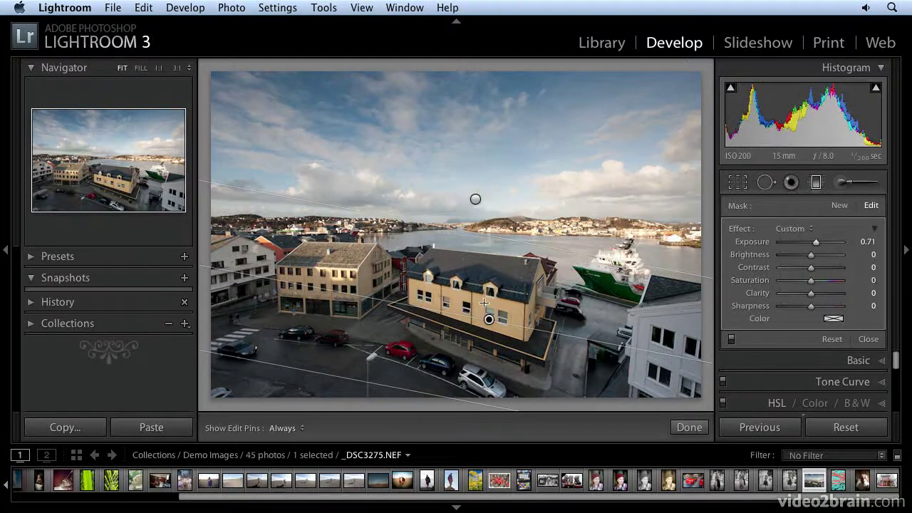
left_click_drag(815, 241, 815, 261)
double_click(814, 255)
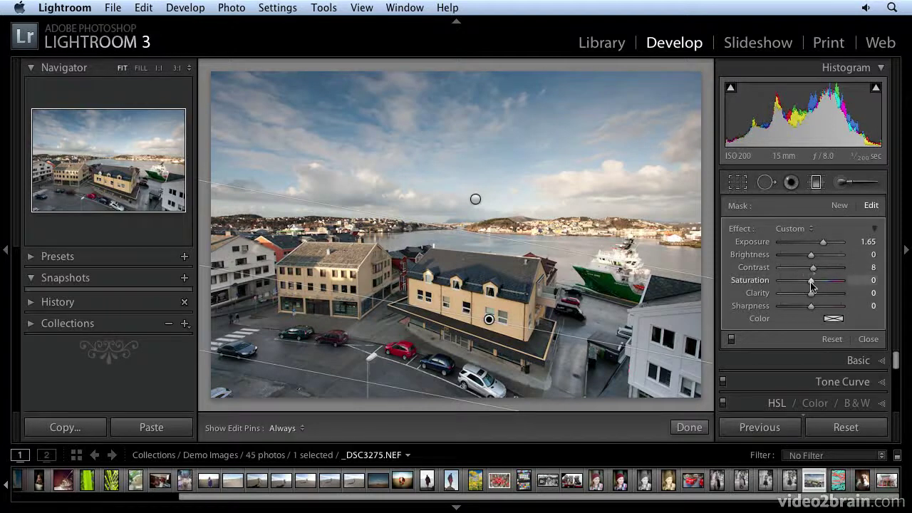
left_click_drag(812, 283, 769, 298)
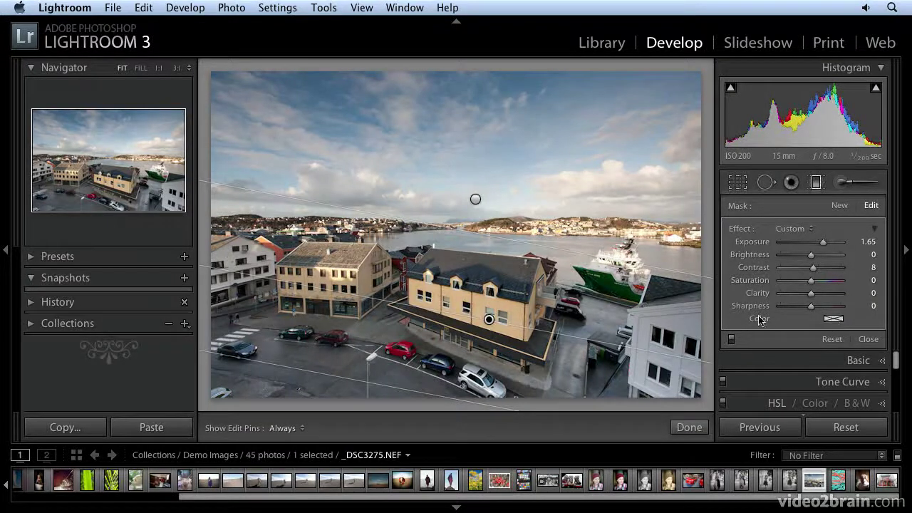
Step: Tint the sky filter orange, with hue 18 and saturation 86%
left_click(476, 199)
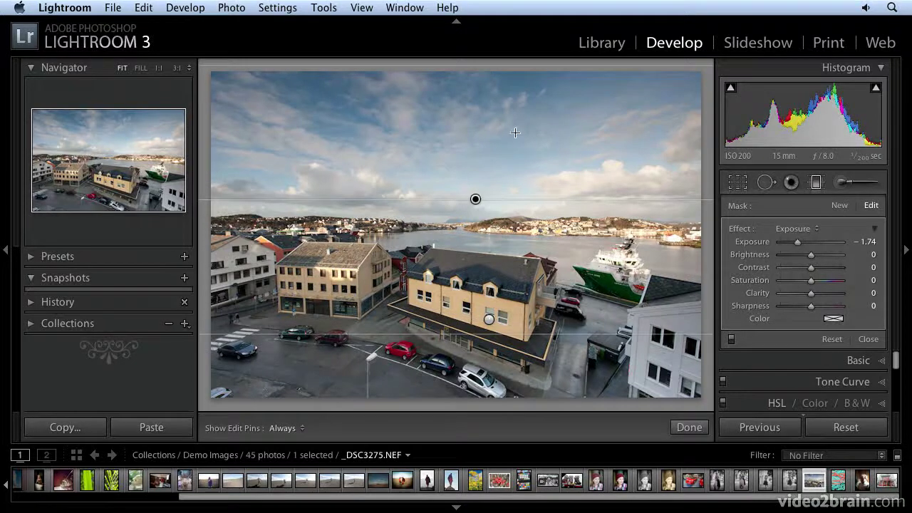
left_click(833, 319)
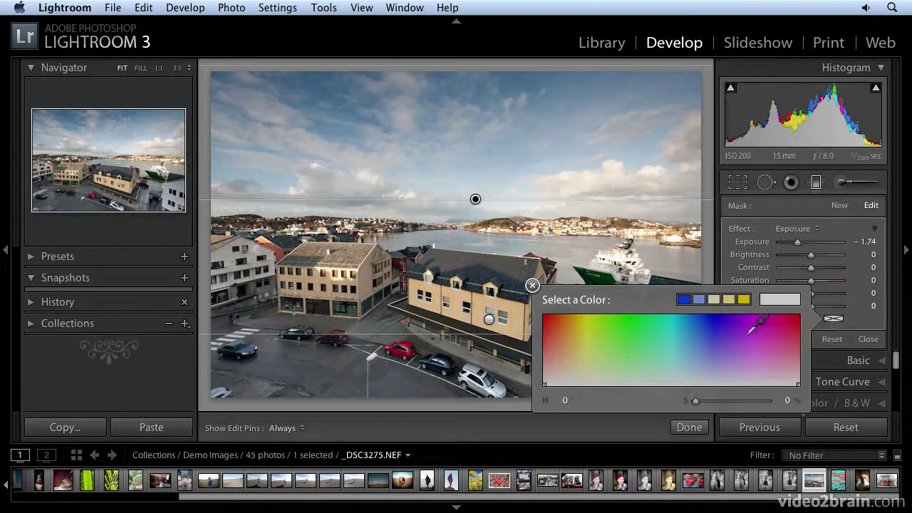
left_click(573, 350)
left_click(551, 330)
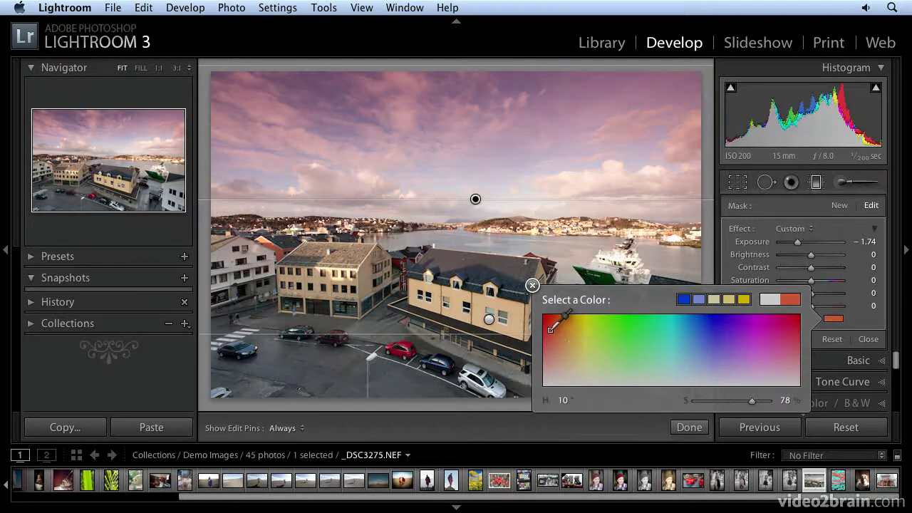
left_click(548, 324)
left_click(547, 333)
left_click_drag(547, 333, 556, 329)
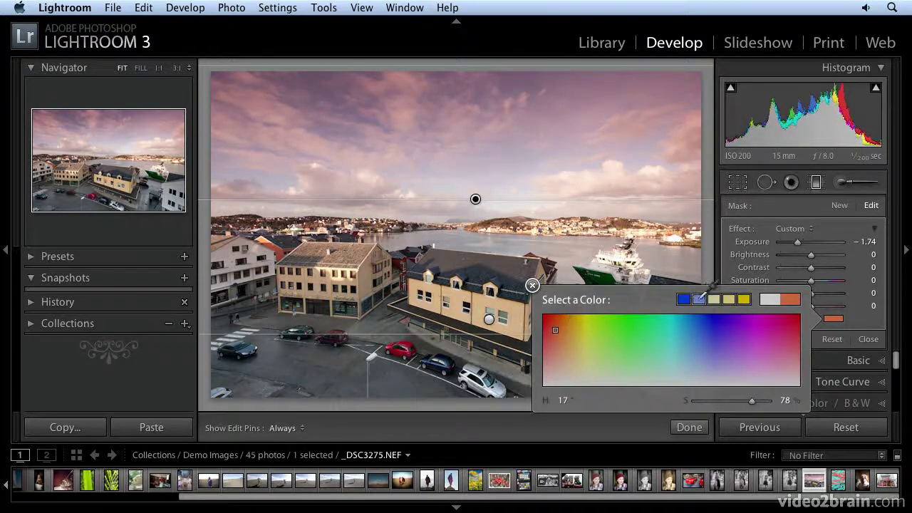
mouse_move(782, 305)
left_mouse_down()
mouse_move(699, 301)
mouse_move(583, 322)
left_mouse_up()
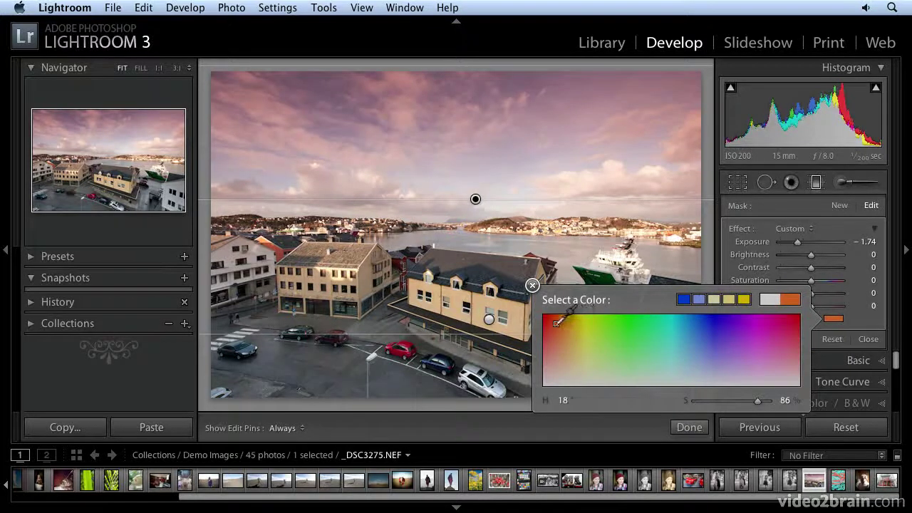
Step: Try green, blue and orange-red tints on the sky filter, and apply the saved blue swatch
left_click_drag(556, 322, 617, 323)
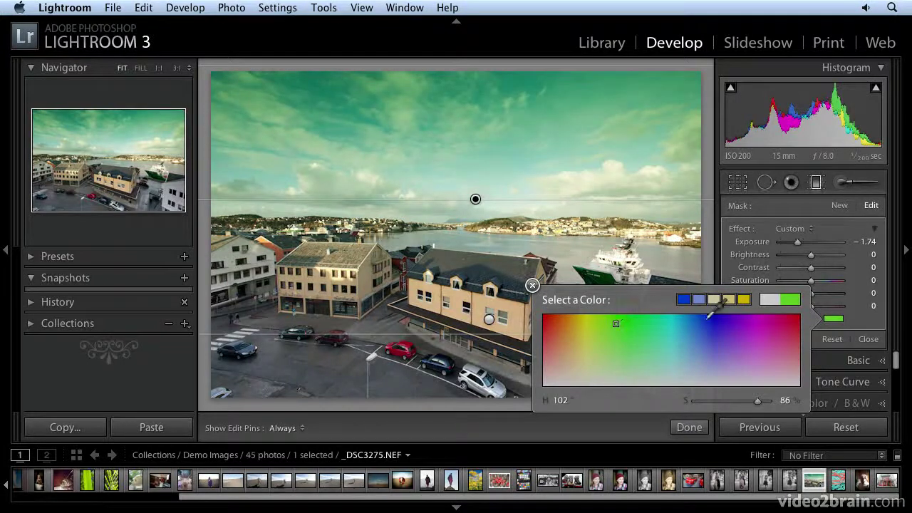
left_click(713, 324)
left_click(555, 324)
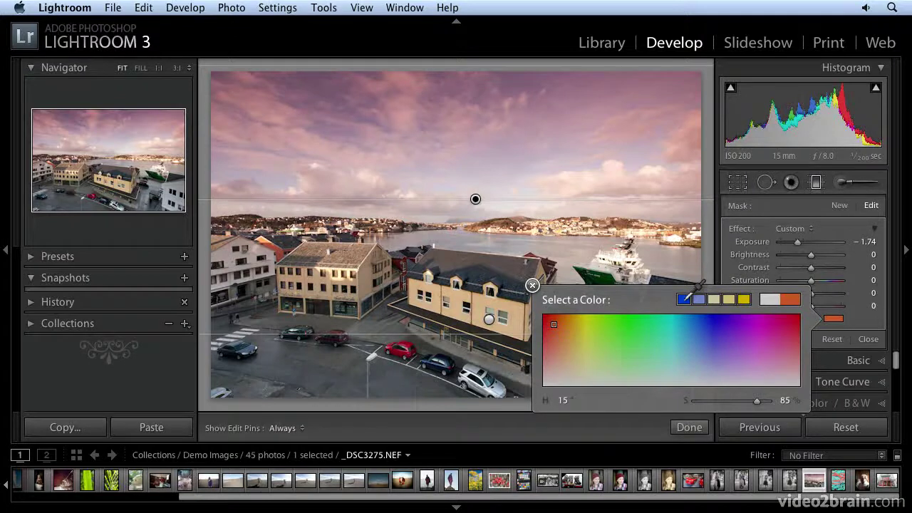
right_click(683, 300)
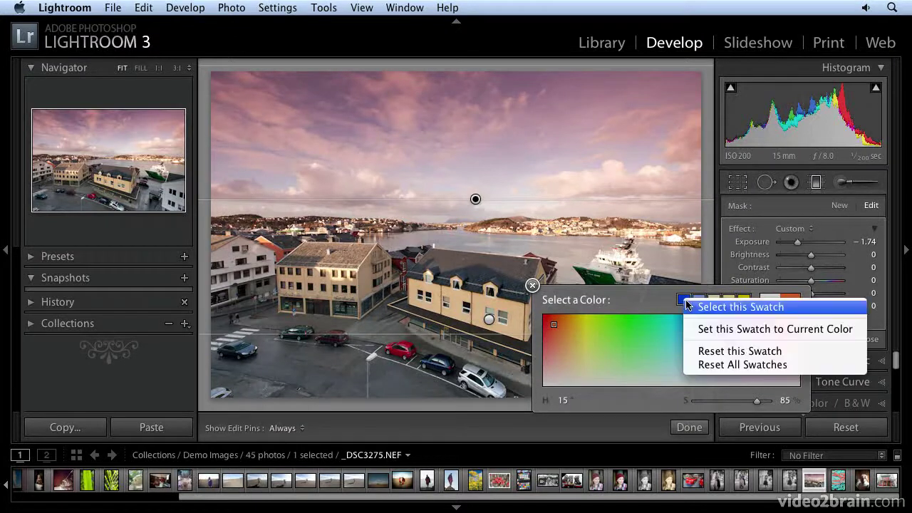
left_click(722, 307)
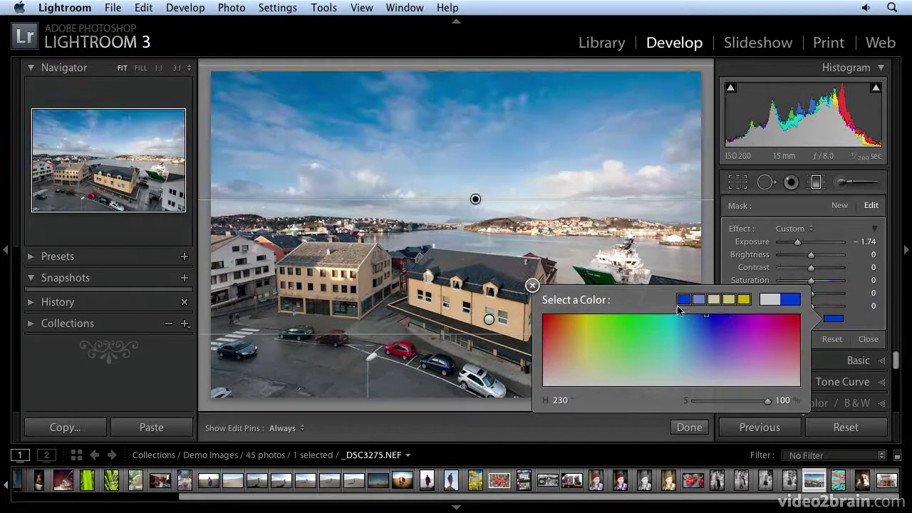
Step: Pick an orange-red tint with hue 13 and saturation 86% and store it in the first color swatch
left_click(551, 324)
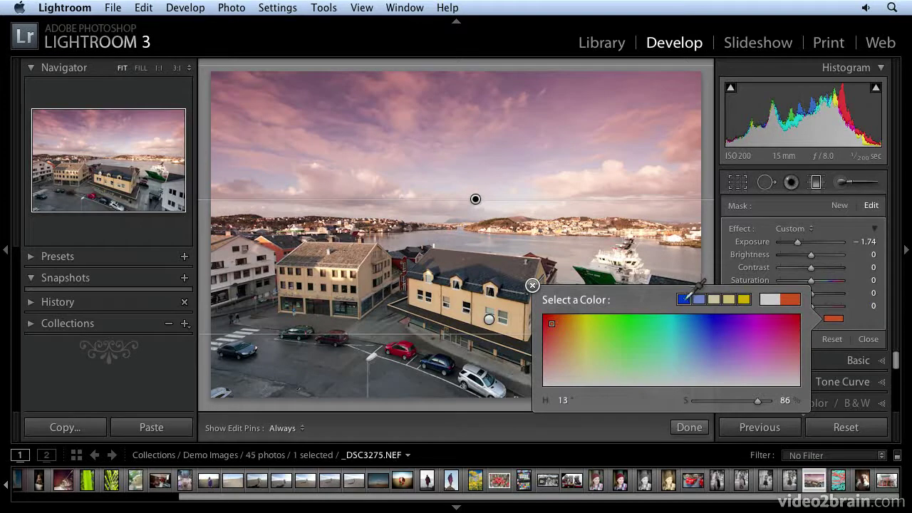
right_click(685, 299)
left_click(700, 327)
Step: Try the light blue, cream, yellow and orange-red tints on the sky filter, and reset its color to none
left_click(698, 299)
left_click(714, 300)
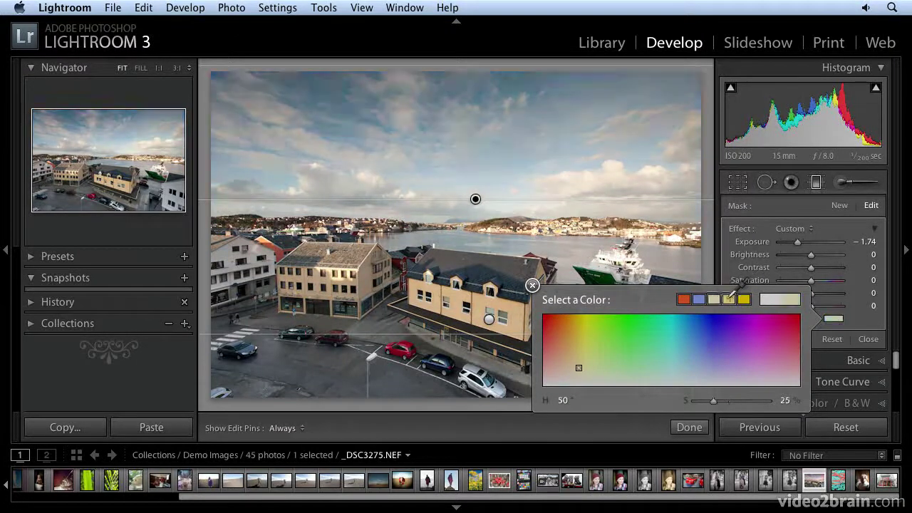
left_click(742, 295)
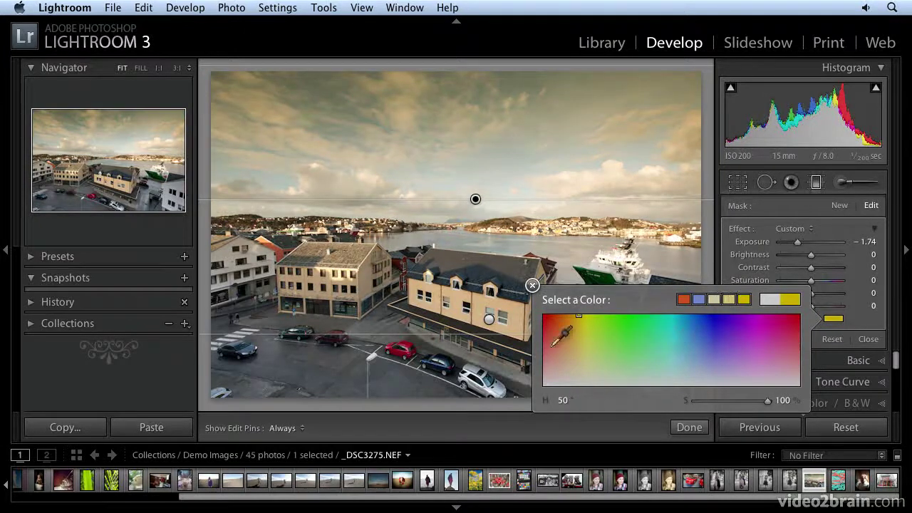
left_click(552, 324)
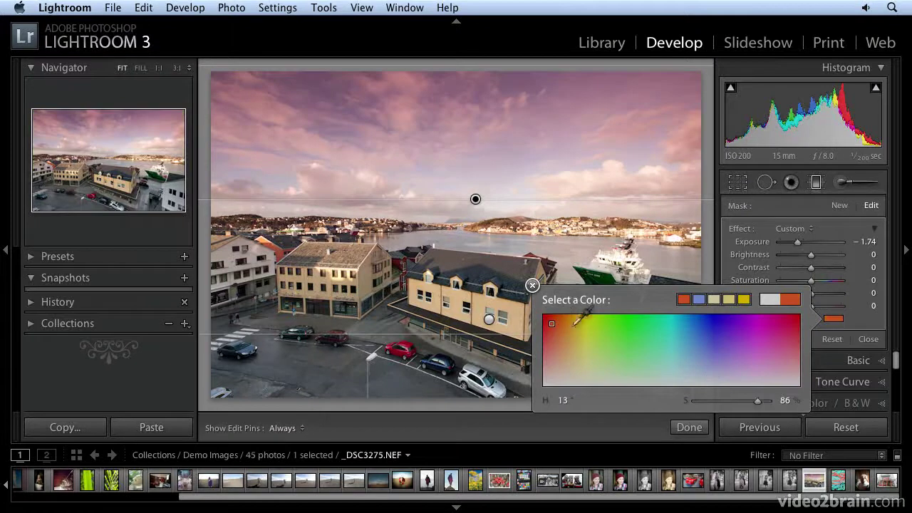
left_click(774, 299)
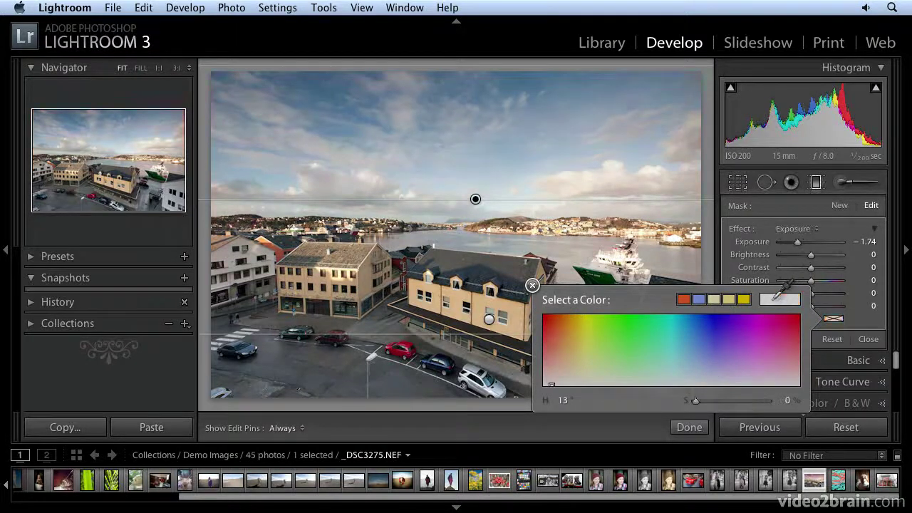
left_click(533, 287)
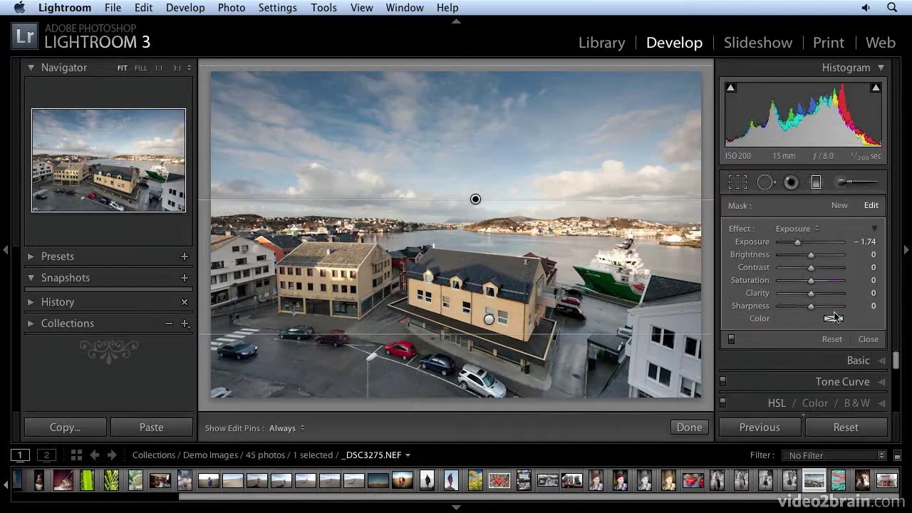